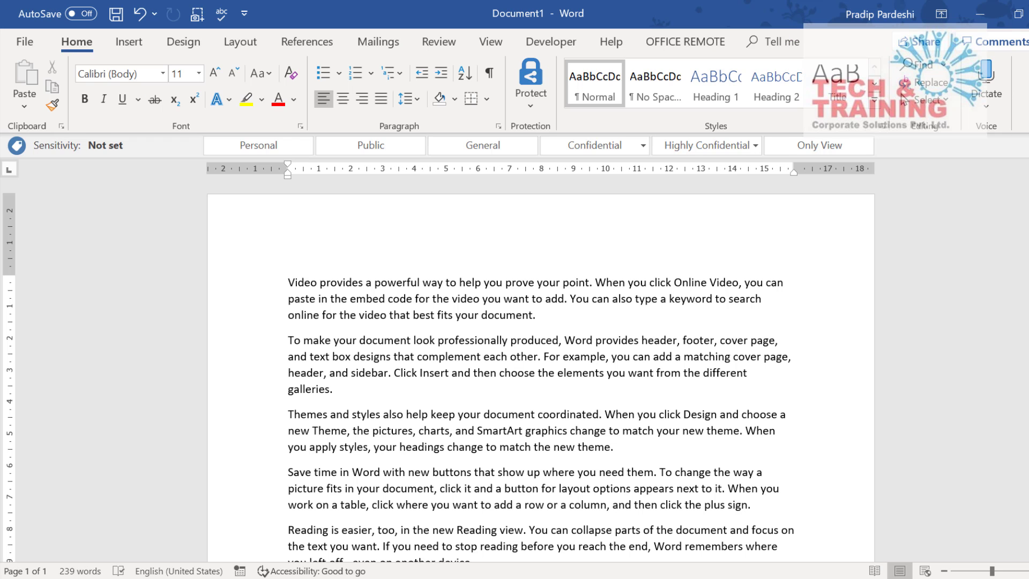
Copy 'Themes and styles' from the start of the Word document's third paragraph.
{"action": "scroll", "coordinate": [285, 460], "scroll_direction": "down", "scroll_amount": 2}
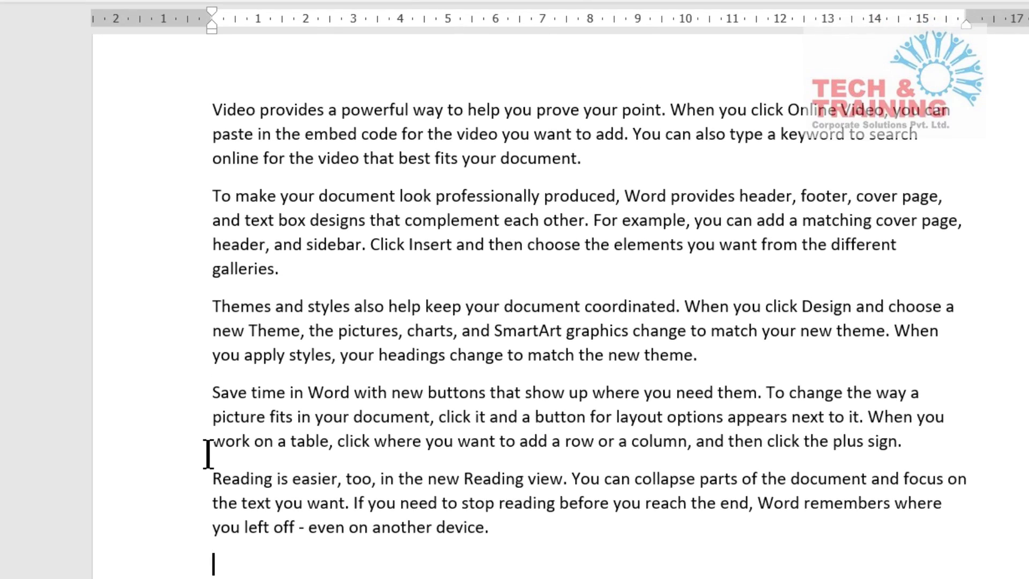
{"action": "left_click", "coordinate": [211, 308]}
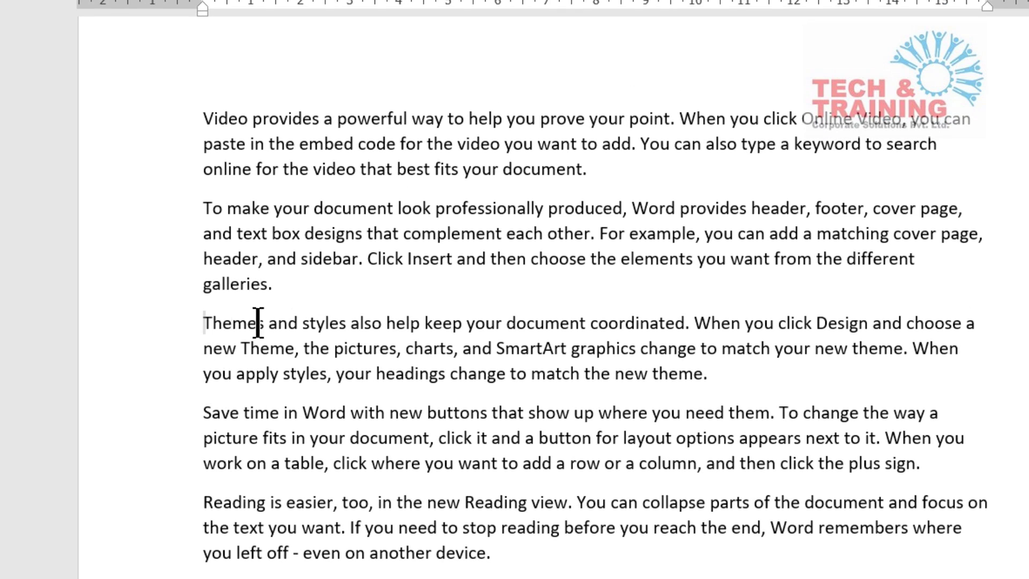
{"action": "left_click_drag", "start_coordinate": [258, 322], "coordinate": [351, 323]}
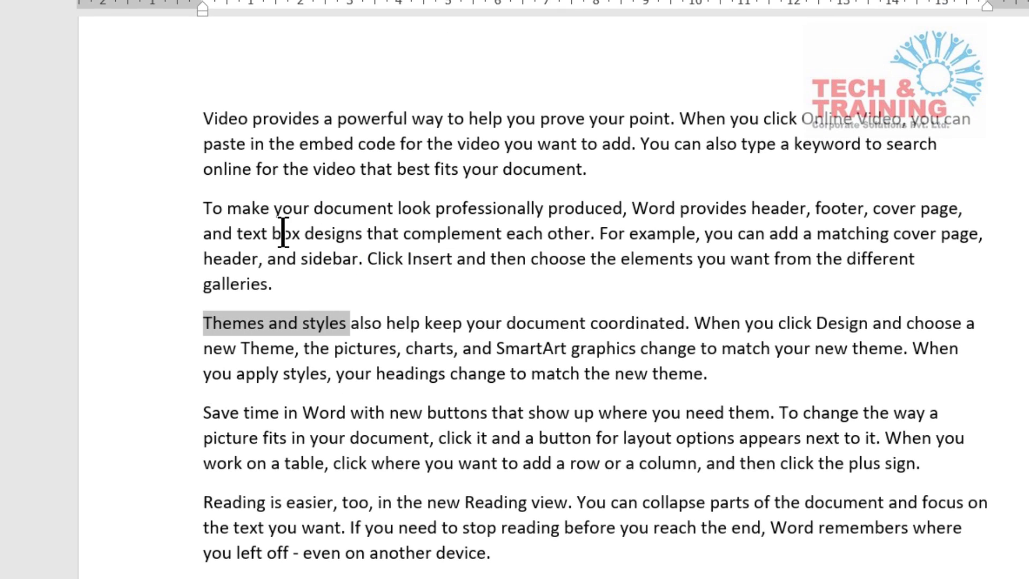
{"action": "key", "text": "ctrl+c"}
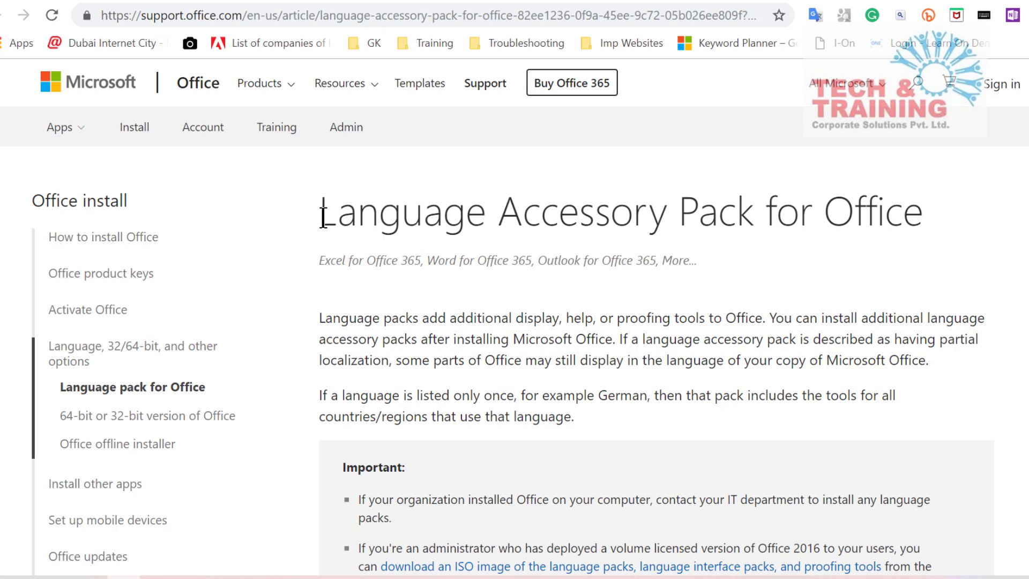
Copy the 'Language Accessory Pack for Office' article title, then bring up the Notepad note with the PIX number.
{"action": "left_click_drag", "start_coordinate": [320, 212], "coordinate": [924, 222]}
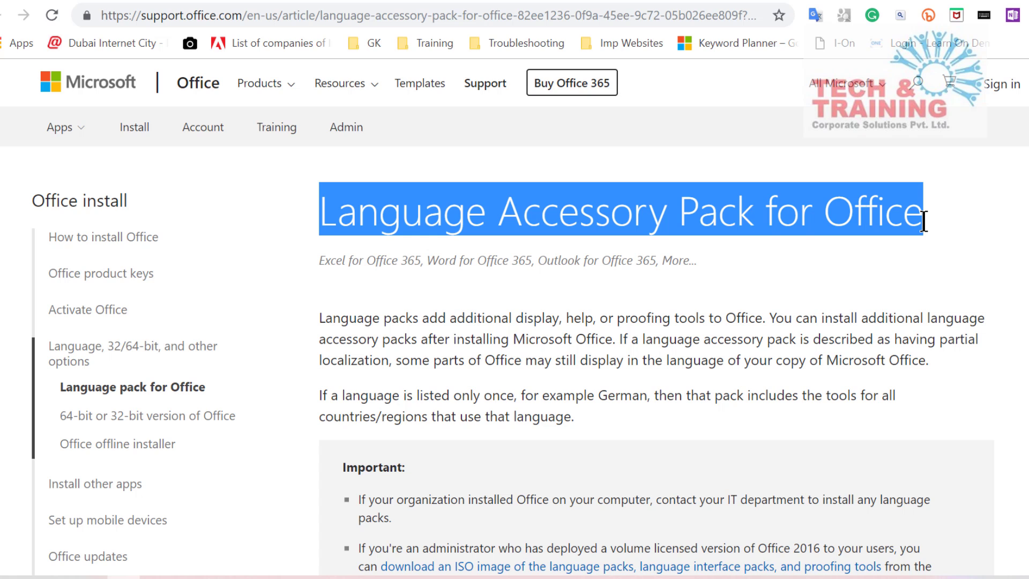
{"action": "key", "text": "alt+Tab"}
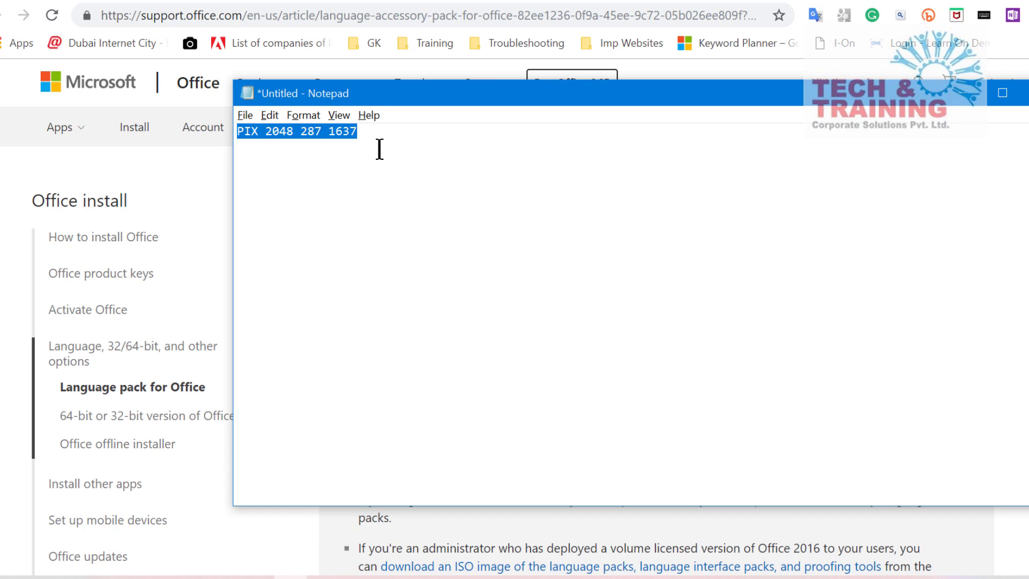
Paste the copied PIX number into slide 2's title placeholder, then erase the pasted text.
{"action": "left_click", "coordinate": [357, 577]}
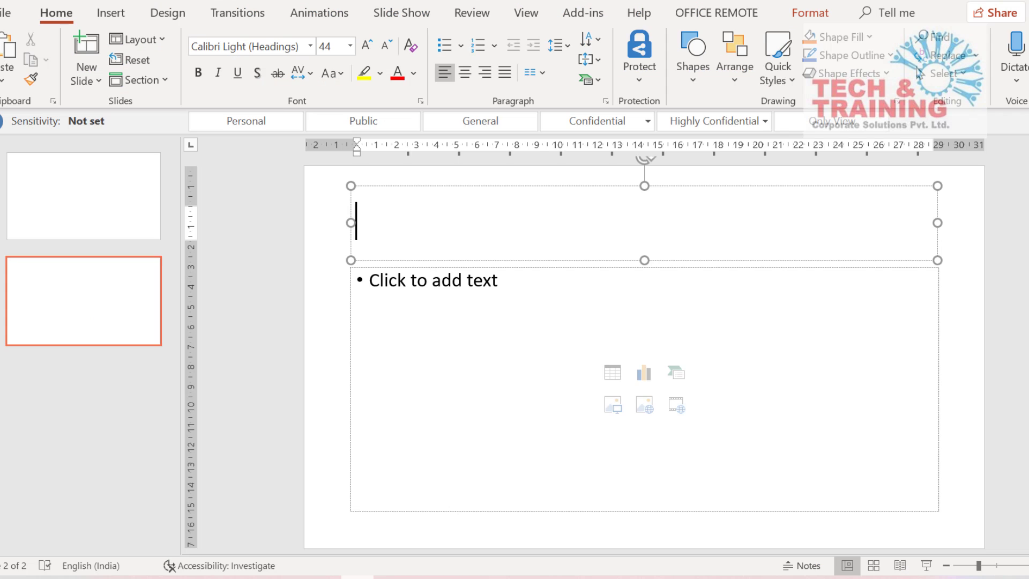
{"action": "left_click", "coordinate": [411, 293]}
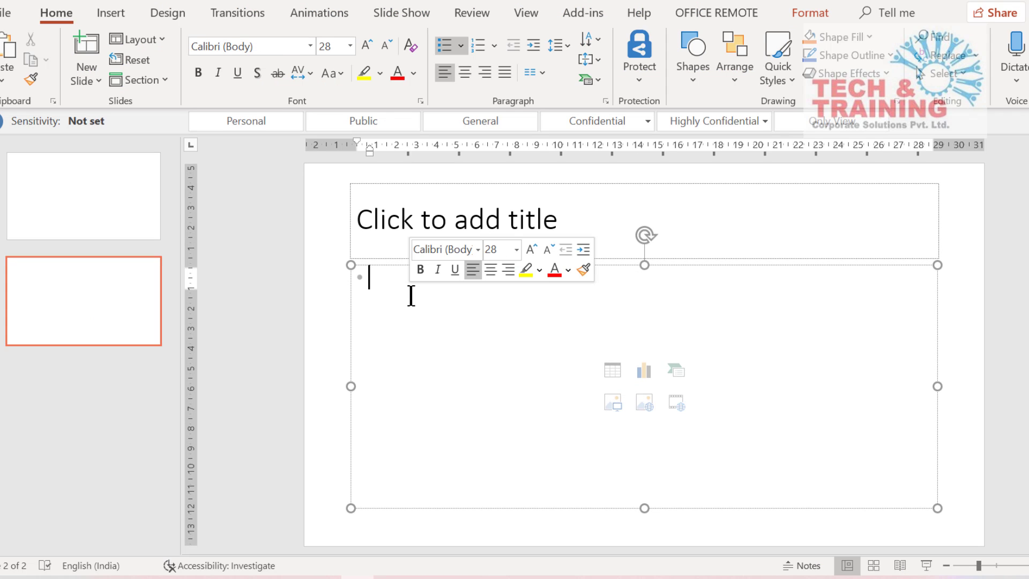
{"action": "left_click", "coordinate": [400, 220]}
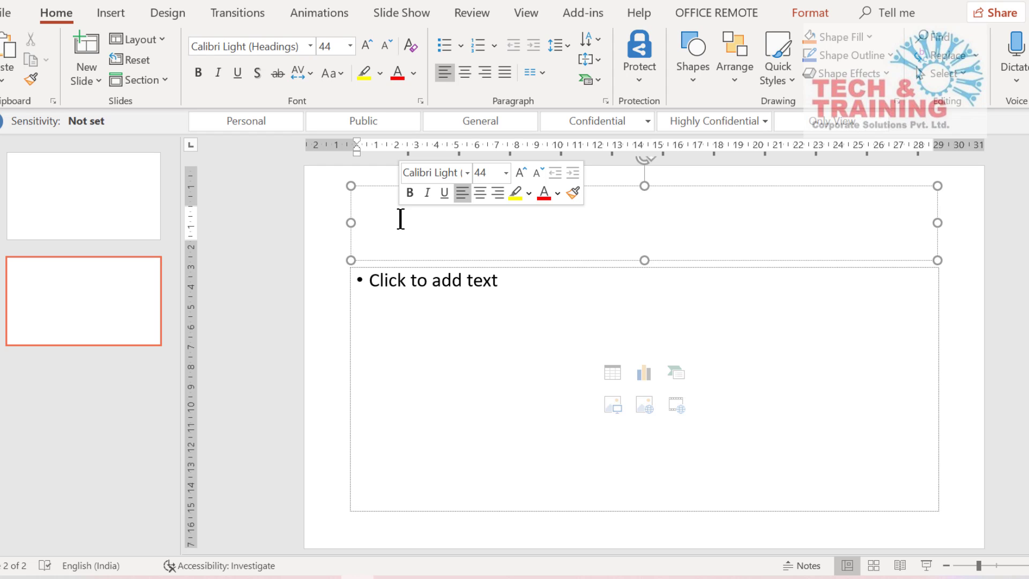
{"action": "key", "text": "ctrl+v"}
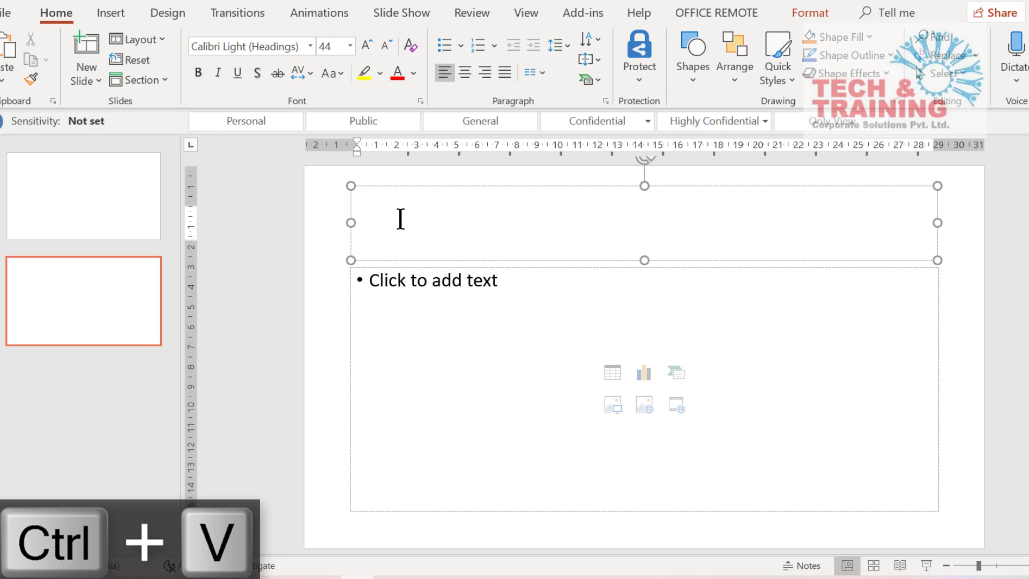
{"action": "key", "text": "ctrl+v"}
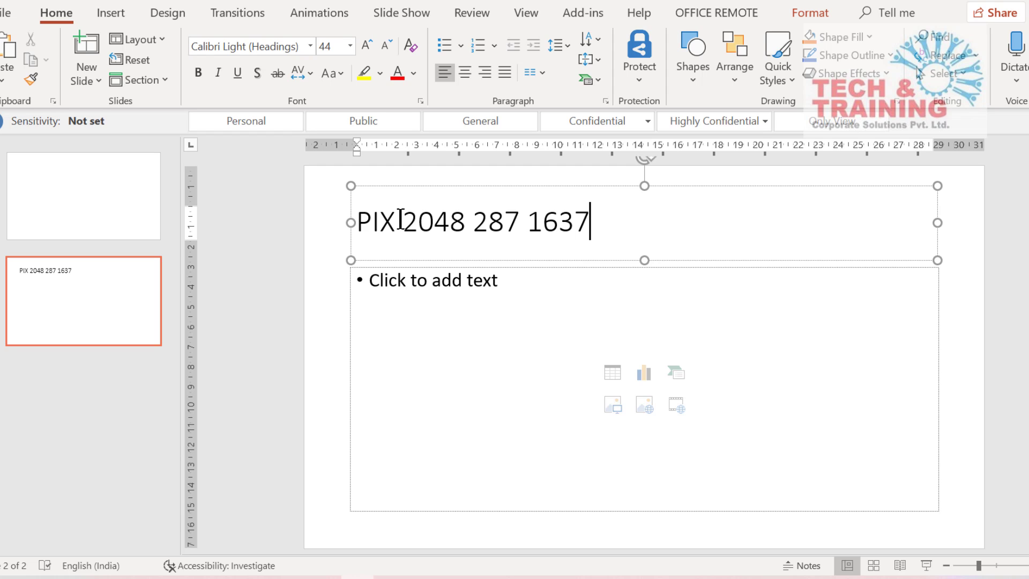
{"action": "key", "text": "BackSpace"}
{"action": "key", "text": "BackSpace"}
{"action": "key", "text": "BackSpace"}
{"action": "key", "text": "BackSpace"}
{"action": "key", "text": "BackSpace"}
{"action": "key", "text": "BackSpace"}
{"action": "key", "text": "BackSpace"}
{"action": "key", "text": "BackSpace"}
{"action": "key", "text": "BackSpace"}
{"action": "key", "text": "BackSpace"}
{"action": "key", "text": "BackSpace"}
{"action": "key", "text": "BackSpace"}
{"action": "key", "text": "BackSpace"}
{"action": "key", "text": "BackSpace"}
{"action": "key", "text": "BackSpace"}
{"action": "key", "text": "BackSpace"}
{"action": "key", "text": "BackSpace"}
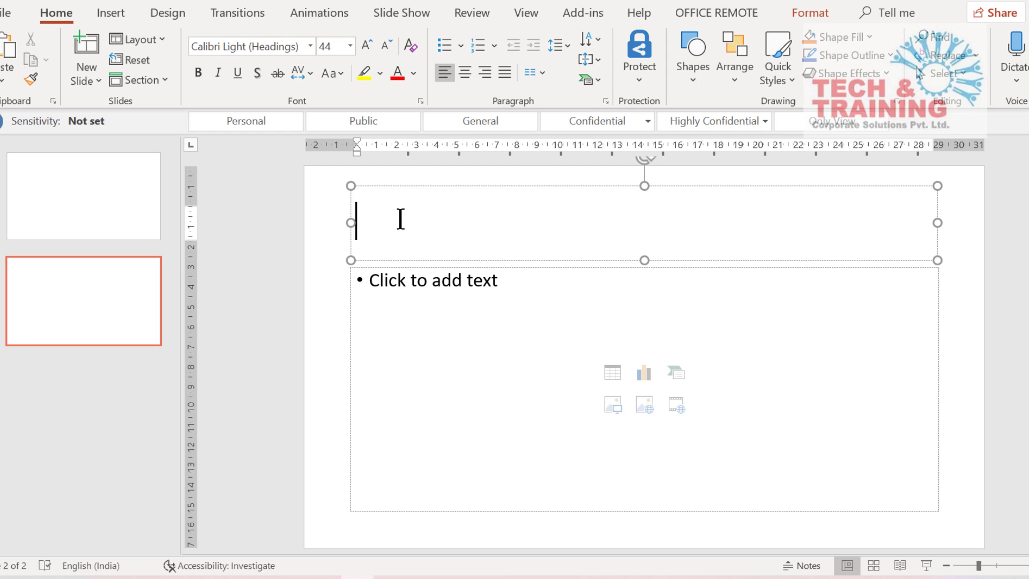
Paste 'Themes and styles' from Windows clipboard history as slide 2's title and show its paste options.
{"action": "key", "text": "super+v"}
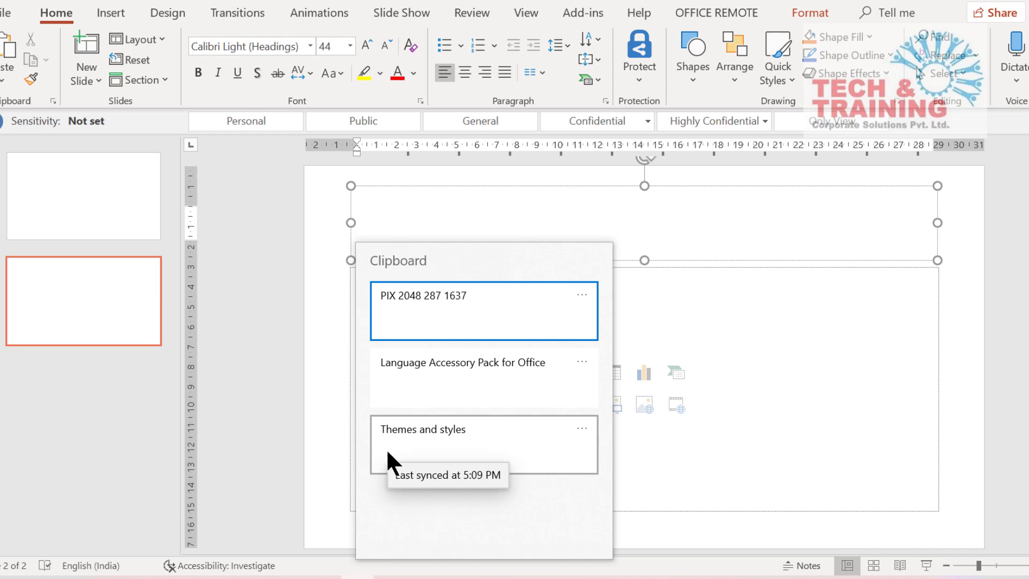
{"action": "left_click", "coordinate": [438, 446]}
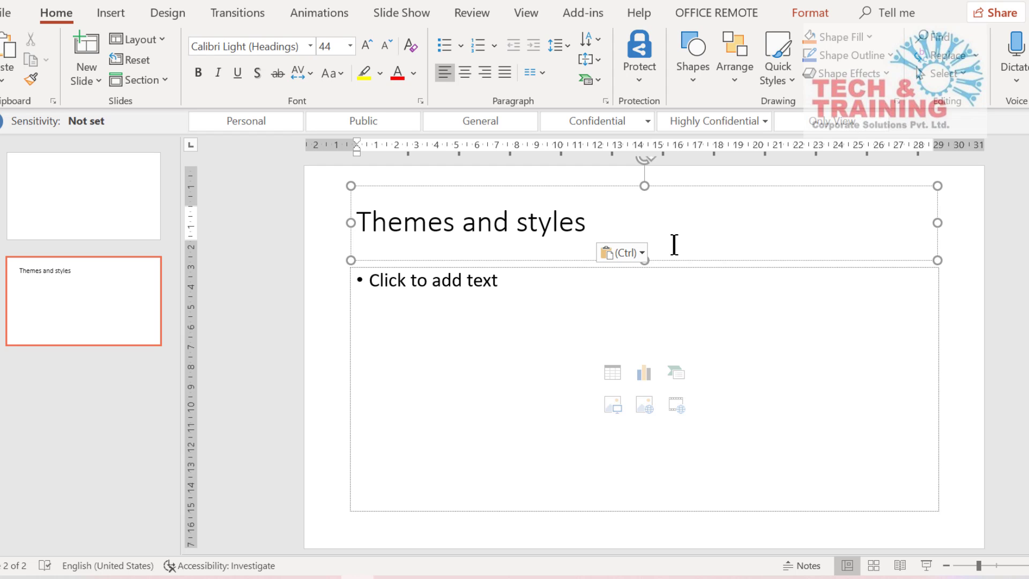
{"action": "key", "text": "ctrl"}
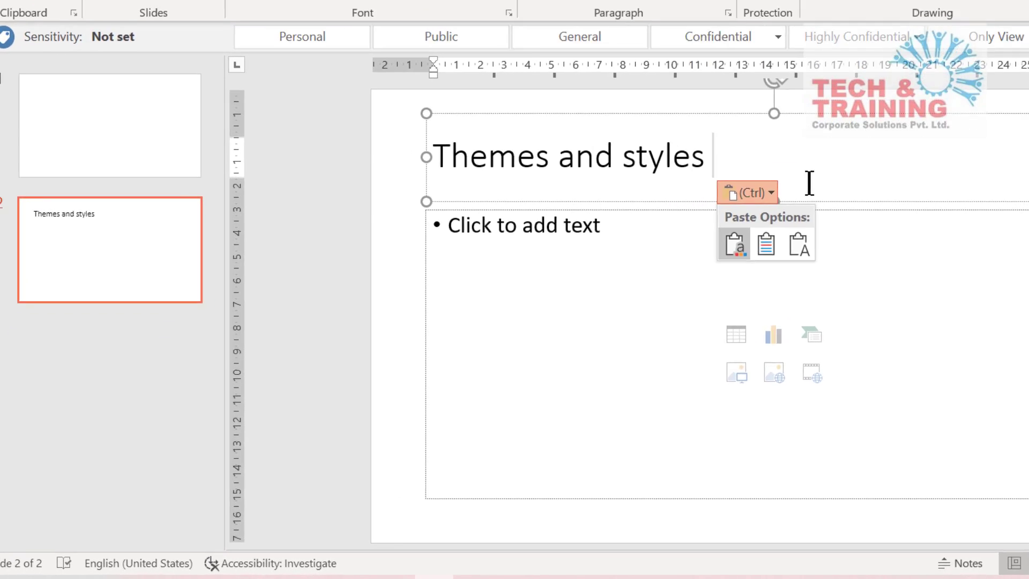
{"action": "key", "text": "super+r"}
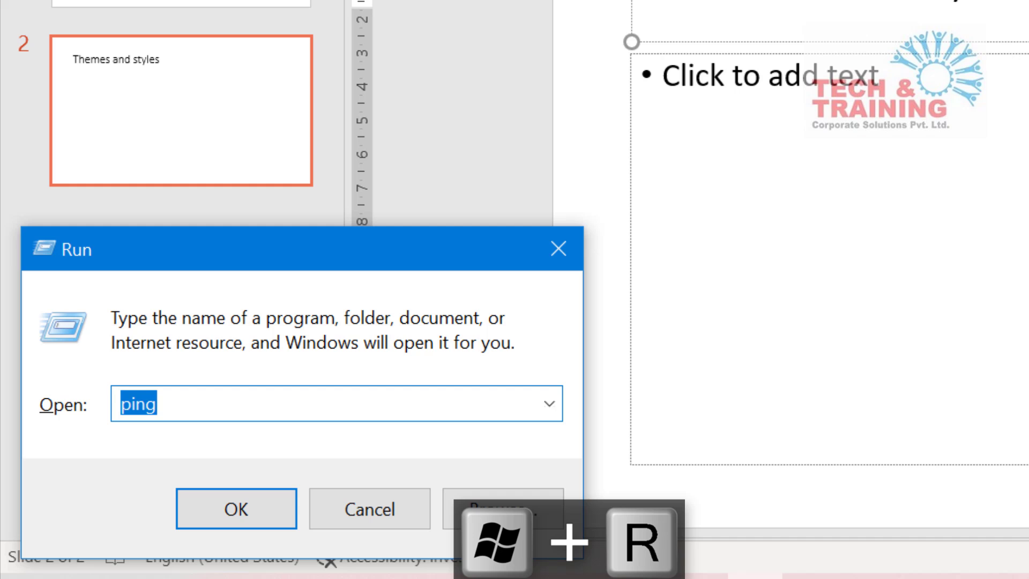
{"action": "type", "text": "wi"}
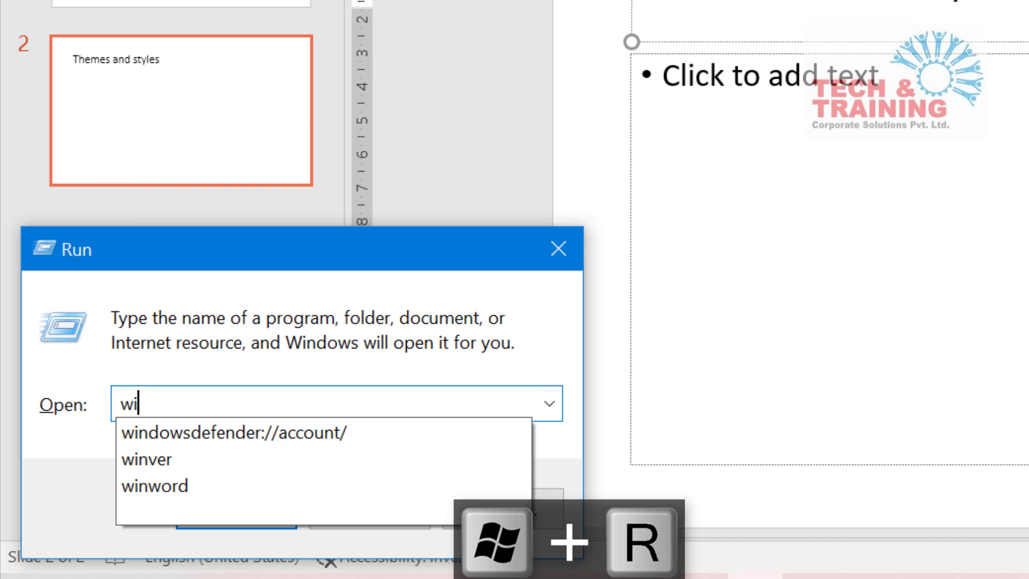
{"action": "type", "text": "nver"}
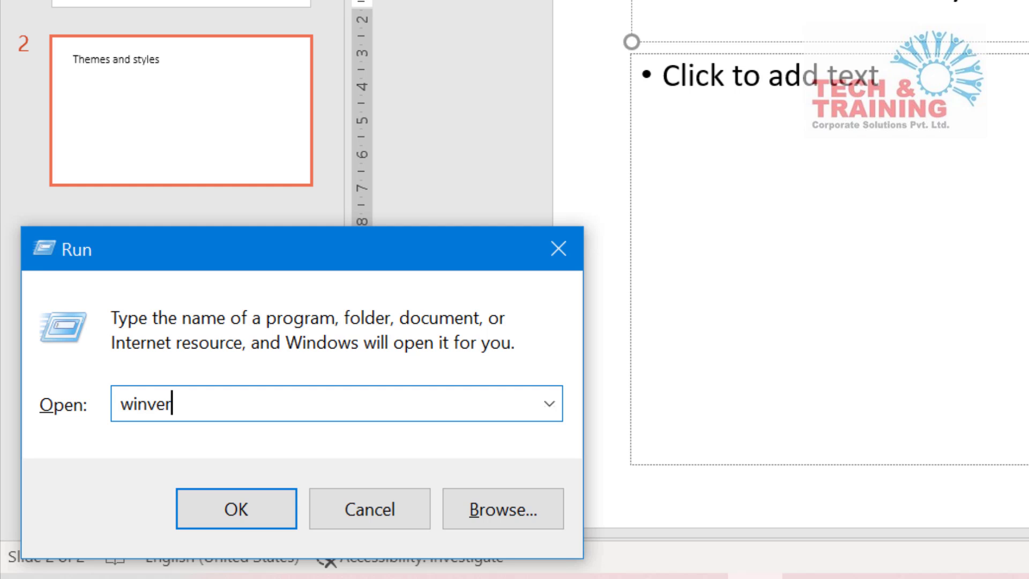
{"action": "key", "text": "Return"}
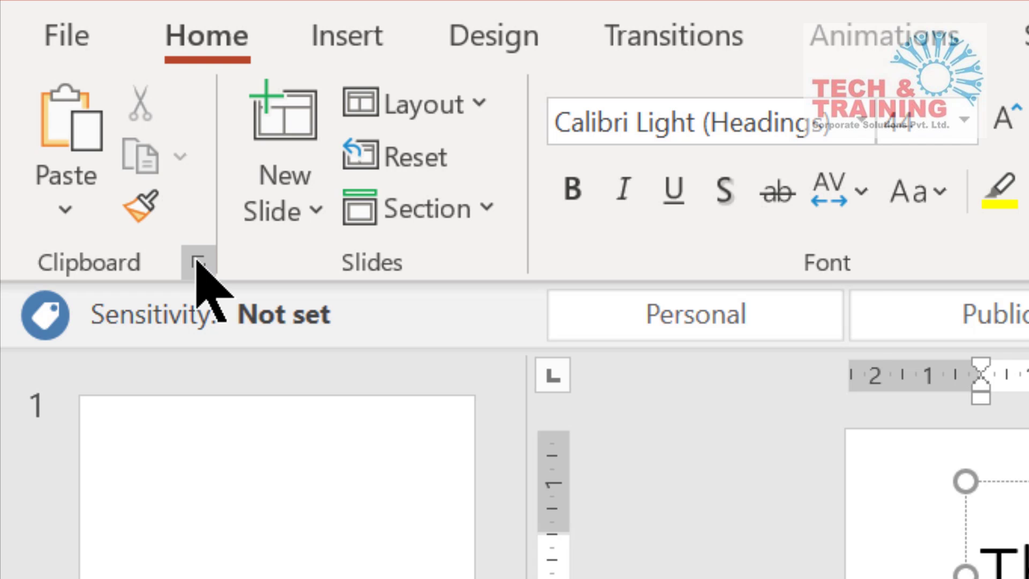
Show the Office Clipboard pane listing Themes and styles, the PIX number and the article title.
{"action": "left_click", "coordinate": [198, 264]}
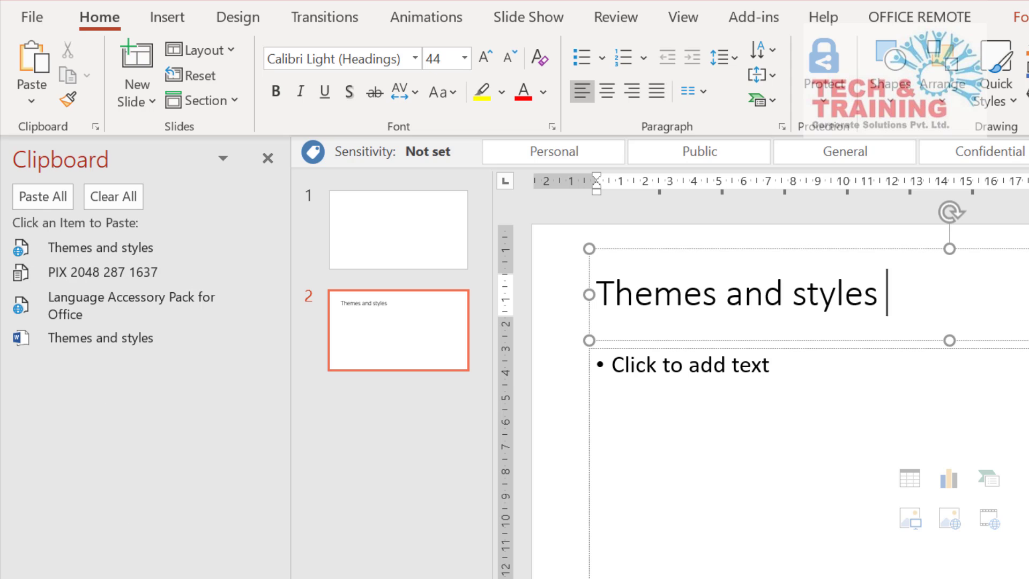
Select 'Save time in Word' in the Word document and show Word's Clipboard pane with it added.
{"action": "key", "text": "alt+Tab"}
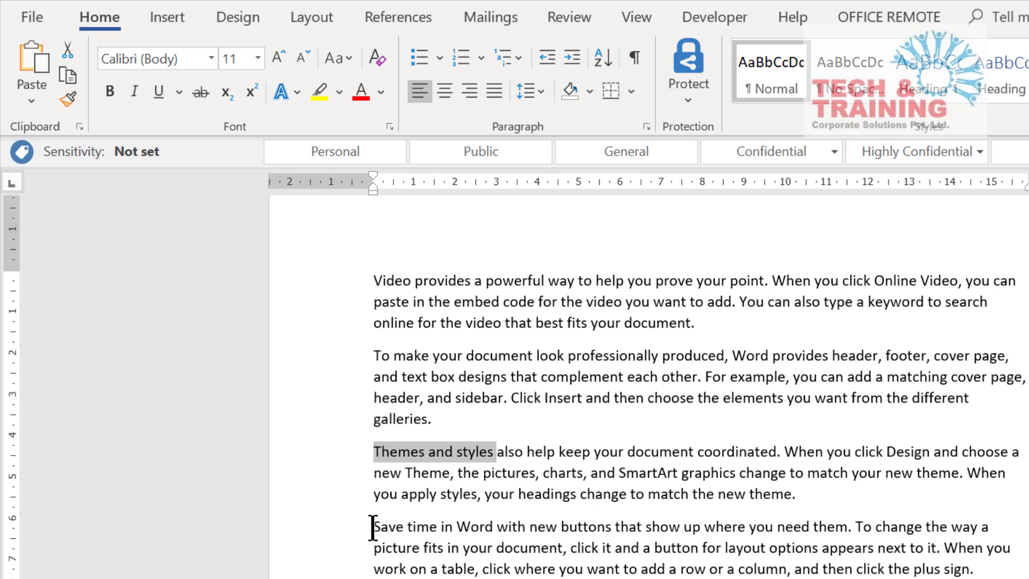
{"action": "left_click_drag", "start_coordinate": [373, 528], "coordinate": [491, 528]}
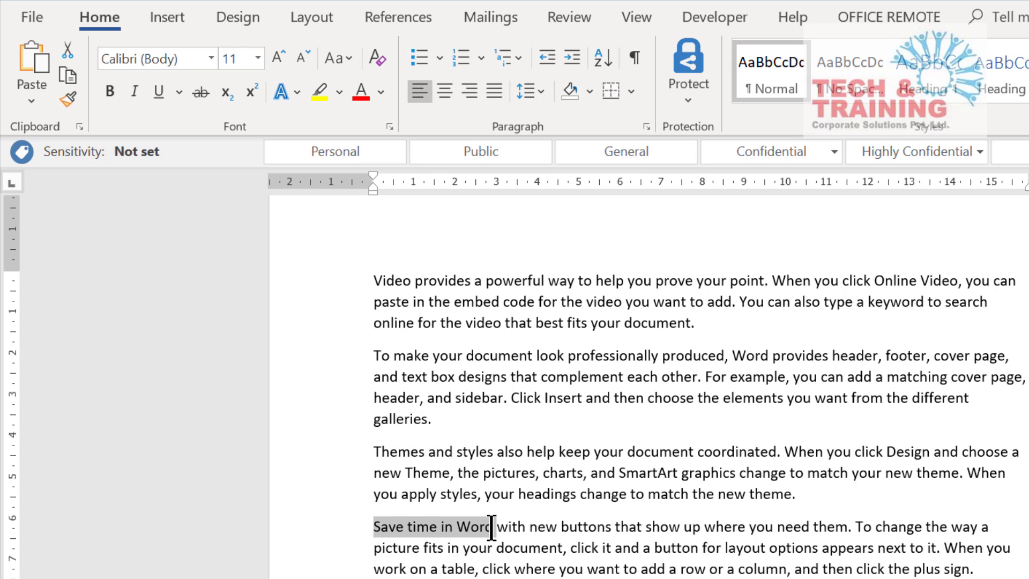
{"action": "left_click", "coordinate": [80, 127]}
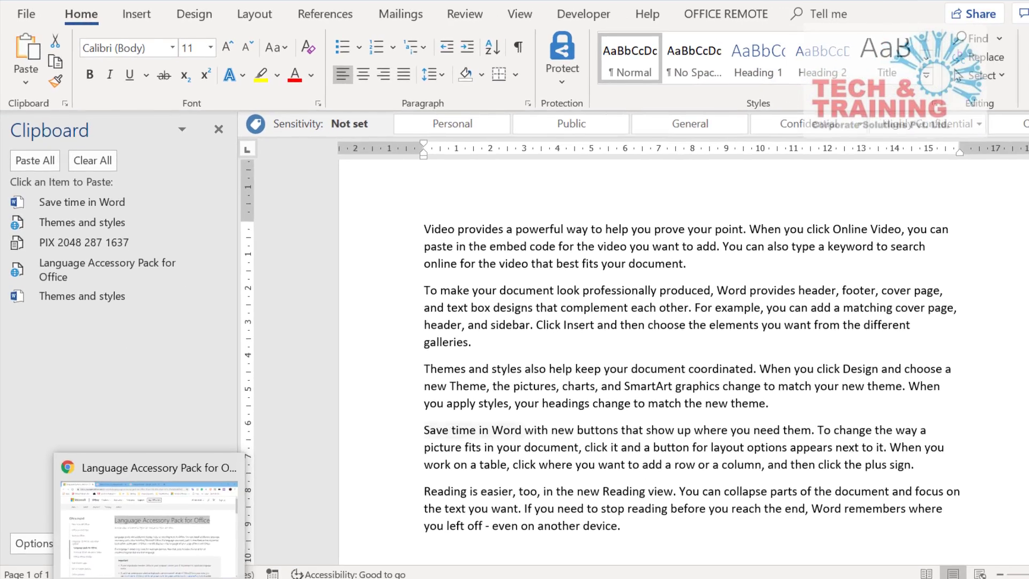
Copy the web page's opening 'Language packs add additional display…' sentence, then return to Word.
{"action": "left_click", "coordinate": [182, 547]}
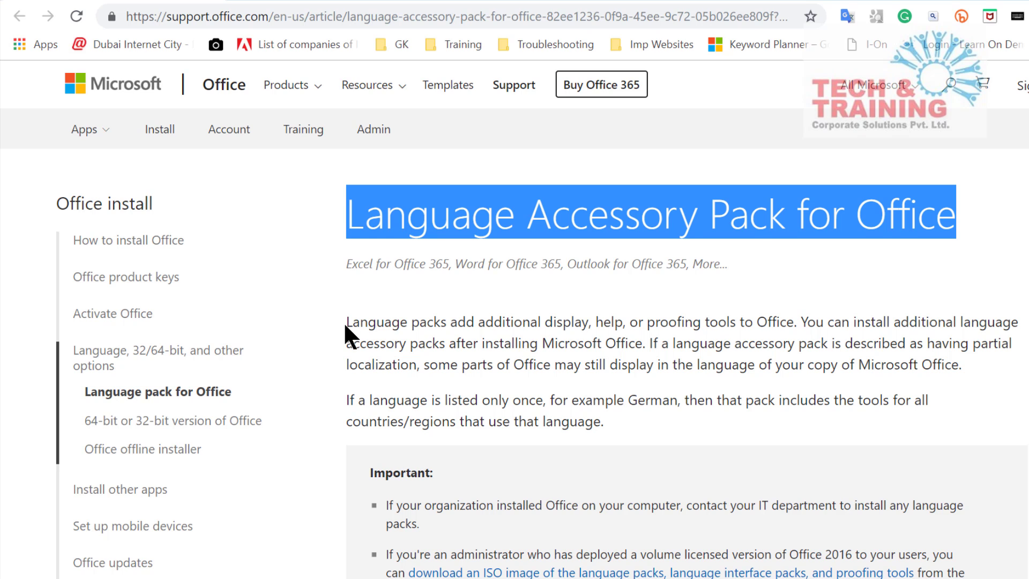
{"action": "left_click_drag", "start_coordinate": [345, 327], "coordinate": [815, 321]}
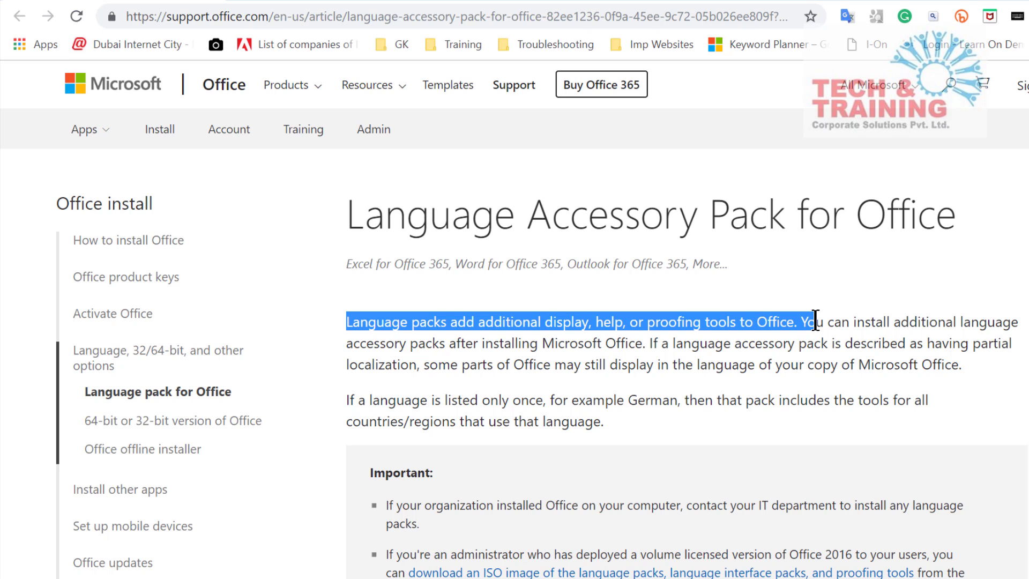
{"action": "key", "text": "ctrl+c"}
{"action": "key", "text": "alt+Tab"}
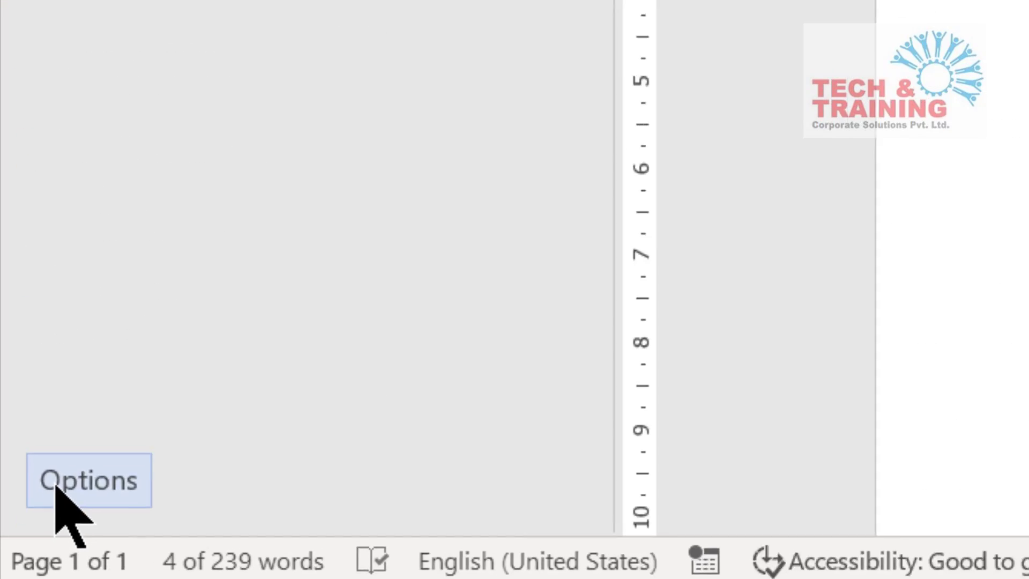
Enable 'Show Status Near Taskbar When Copying' in the Clipboard pane options and recheck the list.
{"action": "left_click", "coordinate": [22, 542]}
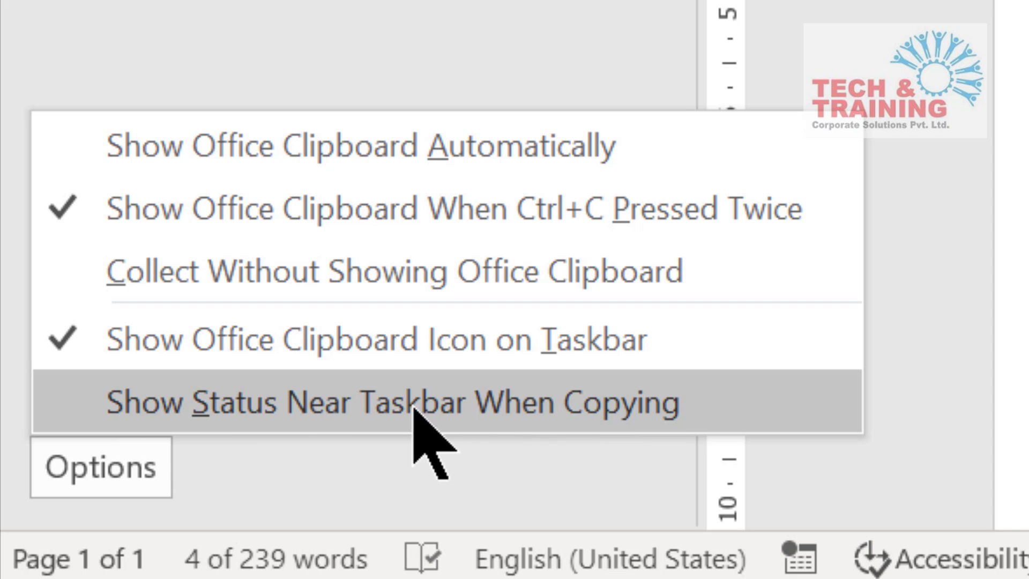
{"action": "left_click", "coordinate": [578, 406]}
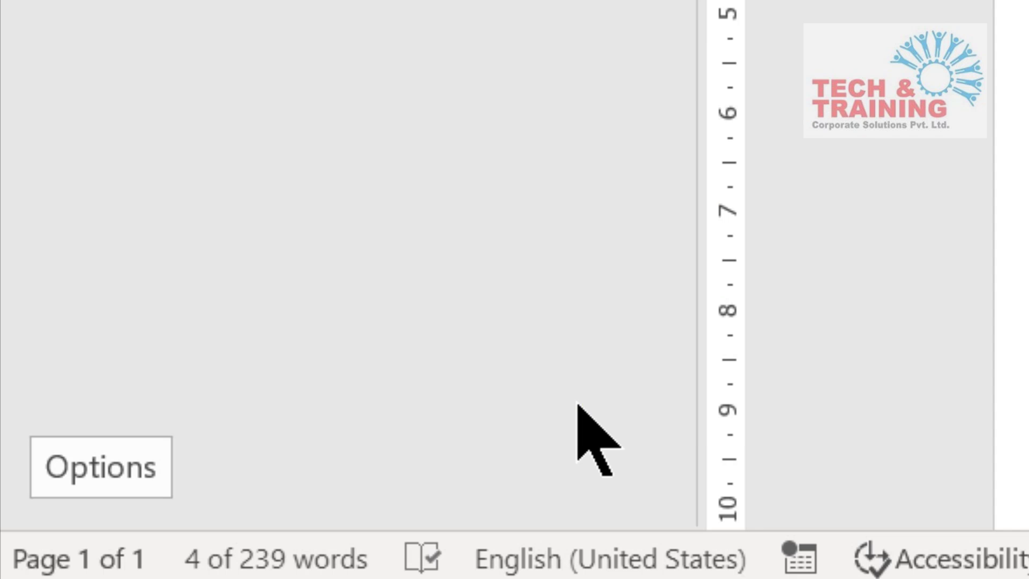
{"action": "left_click", "coordinate": [115, 457]}
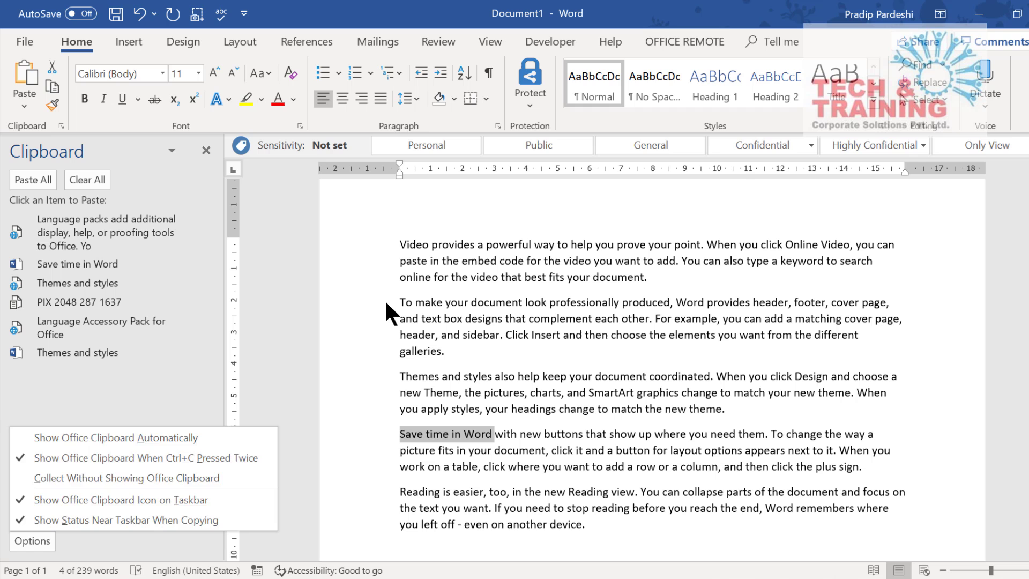
Copy 'To make your document' from Word, then place the cursor in the slide's body placeholder.
{"action": "key", "text": "Escape"}
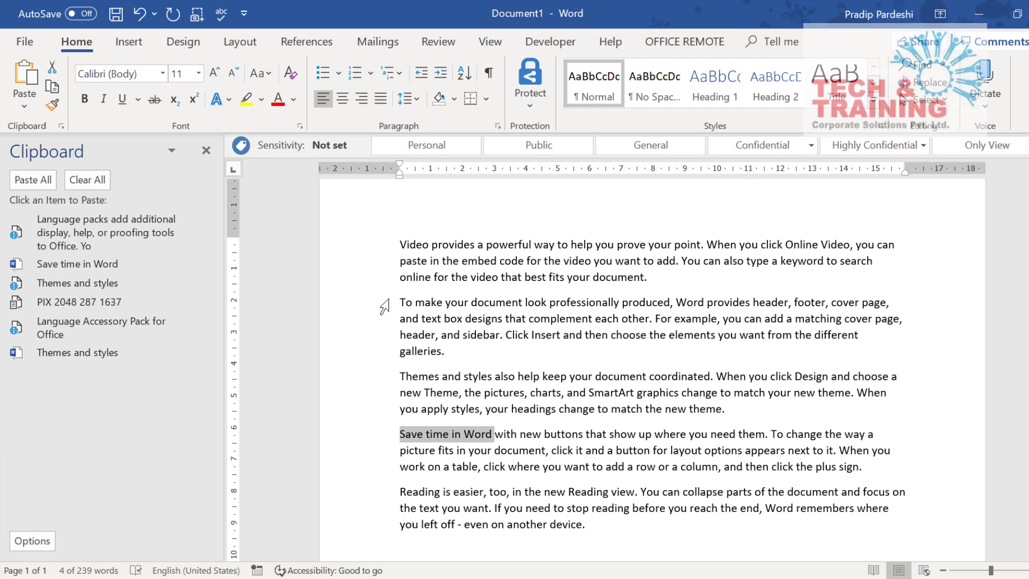
{"action": "left_click_drag", "start_coordinate": [400, 301], "coordinate": [519, 304]}
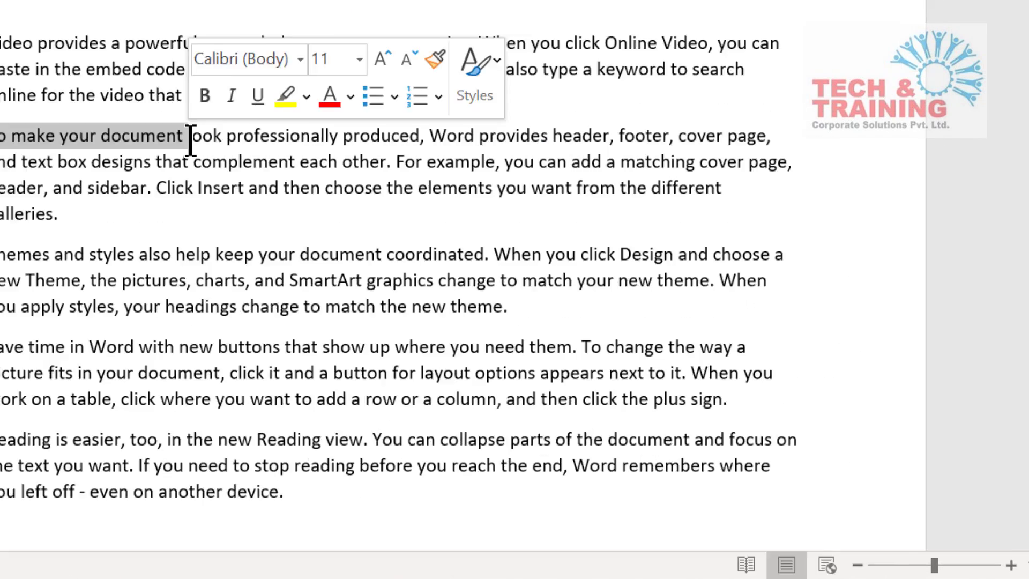
{"action": "key", "text": "ctrl+c"}
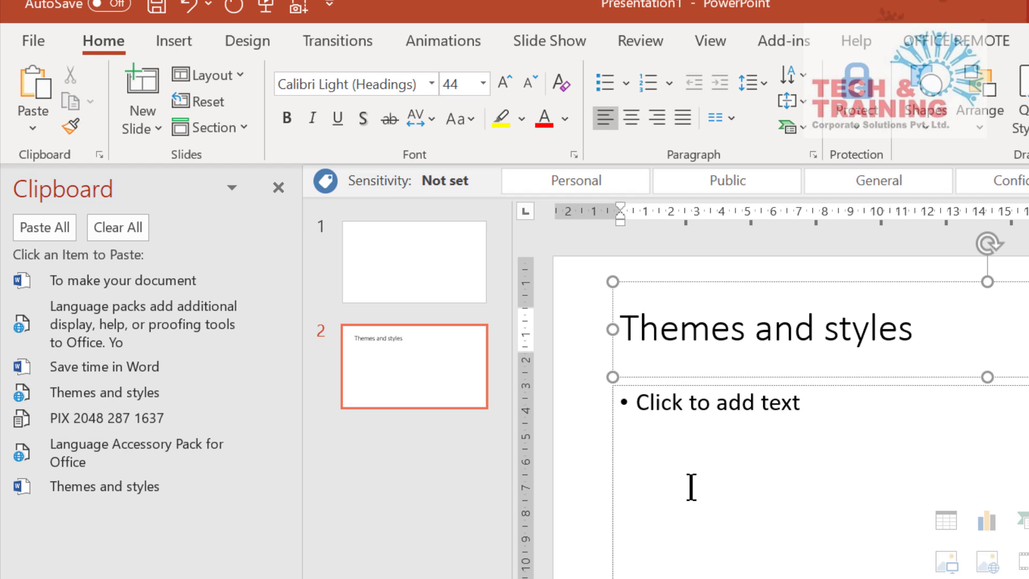
{"action": "left_click", "coordinate": [692, 487]}
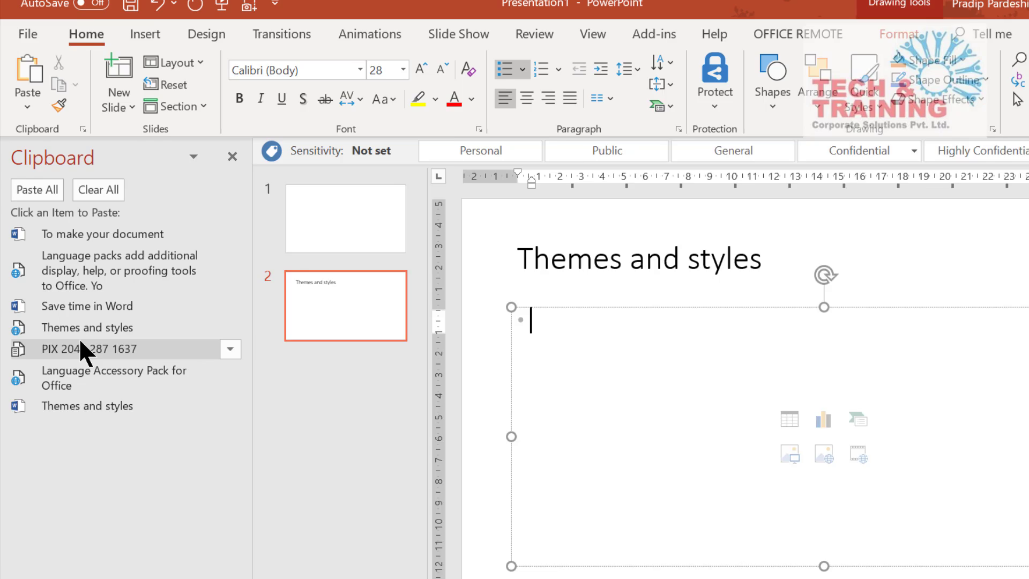
Paste the Themes and styles, Language packs sentence, and To make your document items into the body.
{"action": "left_click", "coordinate": [74, 325]}
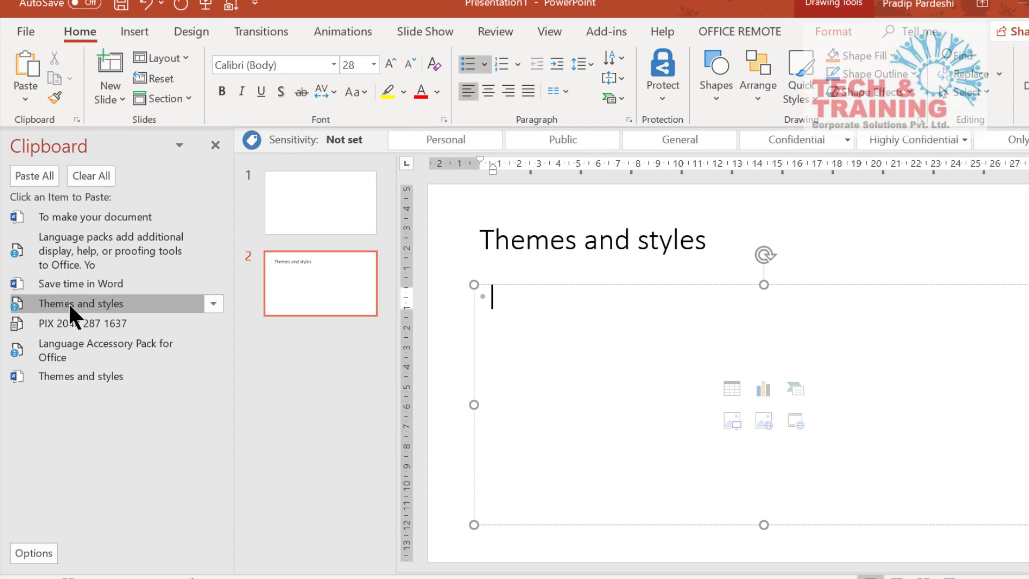
{"action": "left_click", "coordinate": [85, 246]}
{"action": "left_click", "coordinate": [88, 214]}
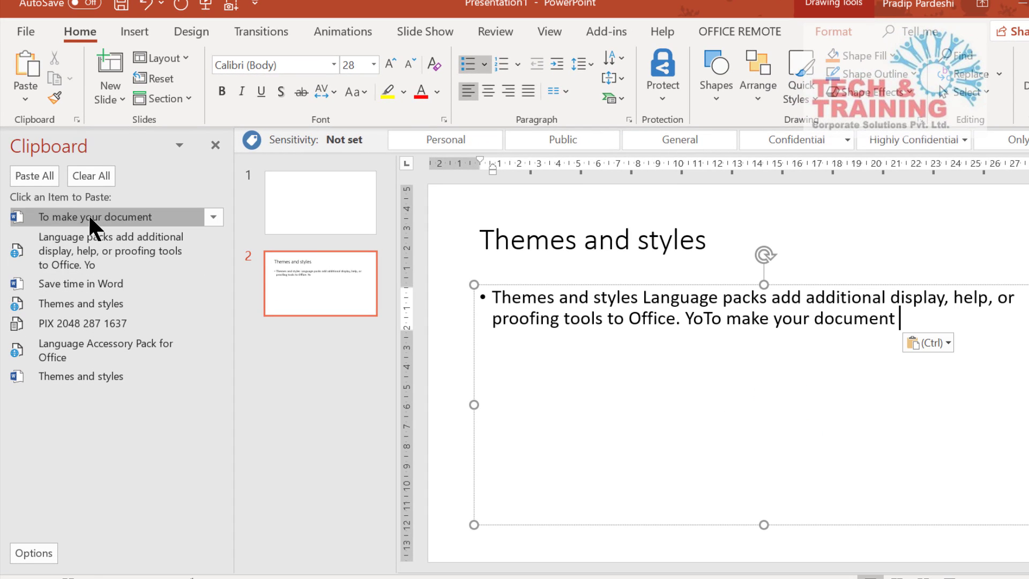